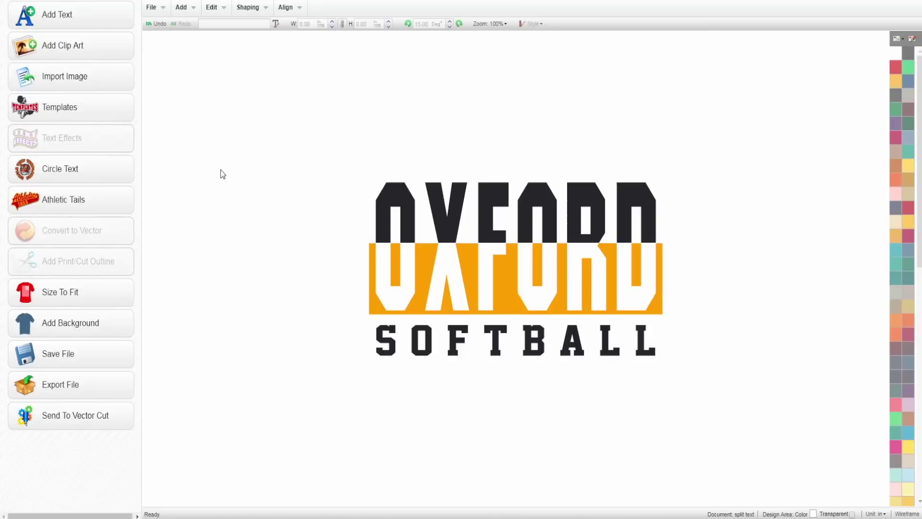
Move the whole OXFORD SOFTBALL example design to the canvas's upper-left area
left_click_drag(303, 154, 703, 389)
left_click_drag(604, 311, 398, 192)
left_click(540, 333)
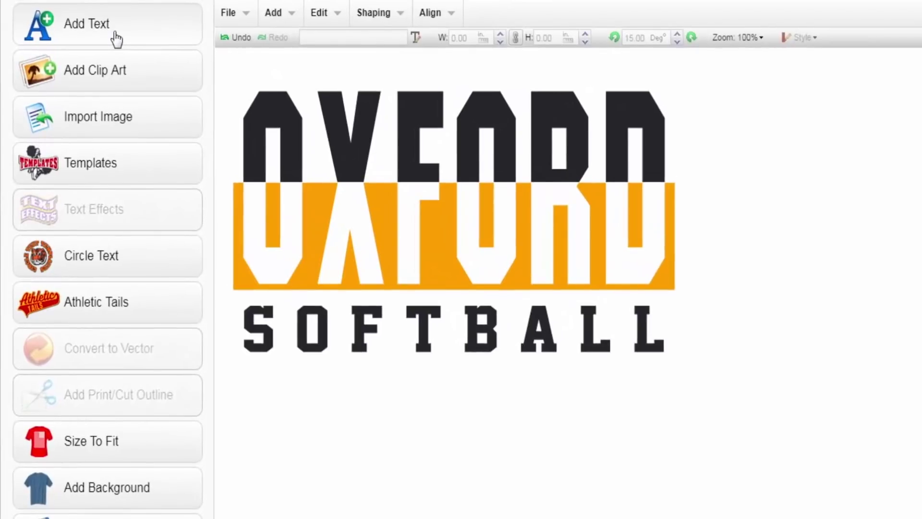
Add a new text object that reads OXFORD
left_click(116, 38)
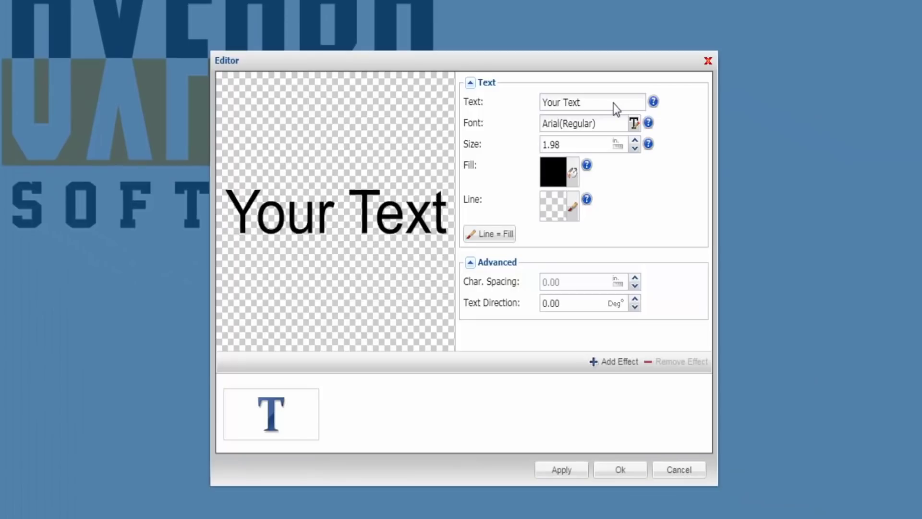
left_click(706, 152)
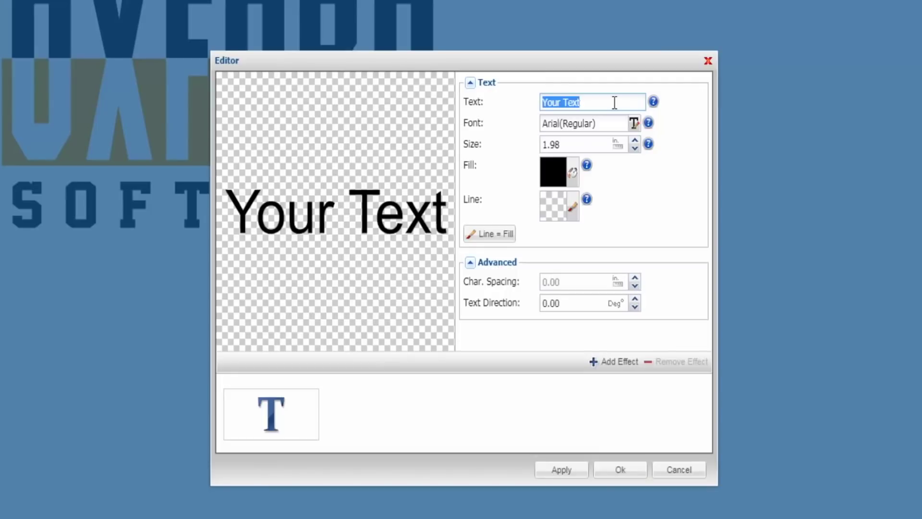
type("OXFORD")
key("Return")
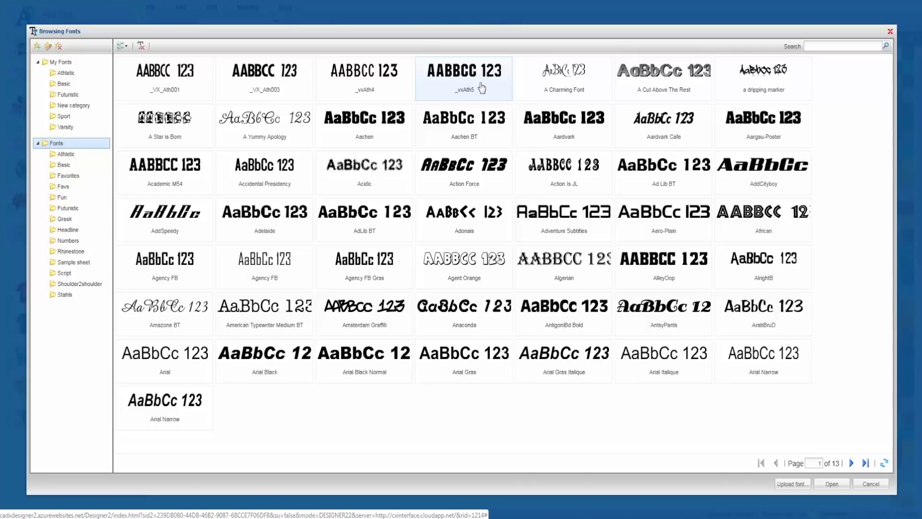
Set the OXFORD text to the _vxAth5 font with character spacing 0.00
double_click(481, 88)
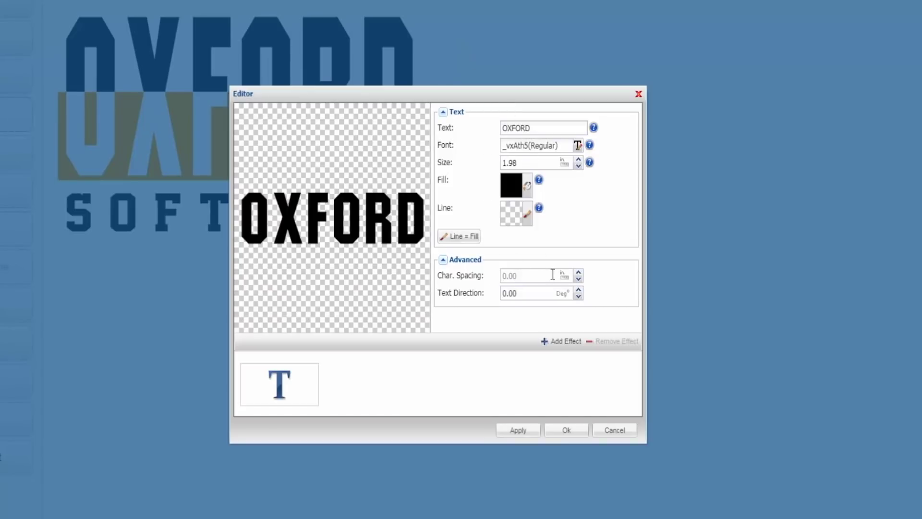
left_click(578, 274)
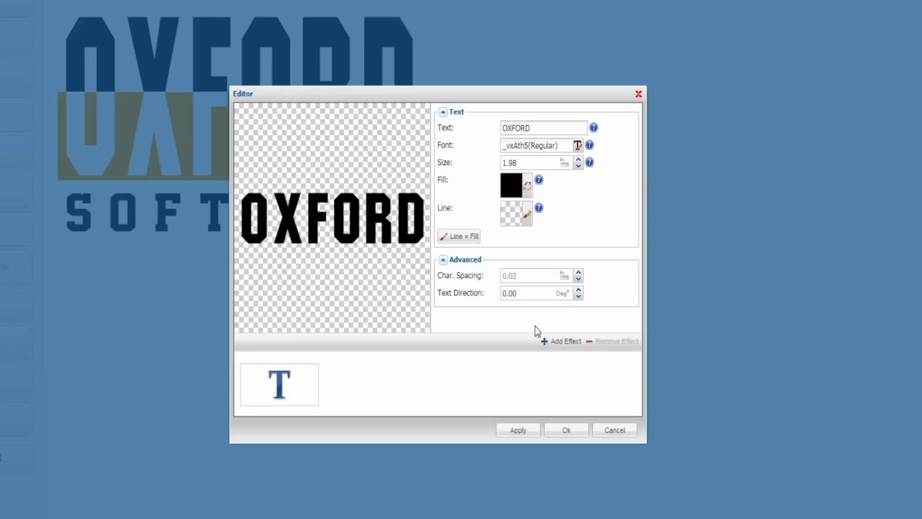
left_click(578, 279)
Place the OXFORD text below the example design and enlarge it
left_click(569, 430)
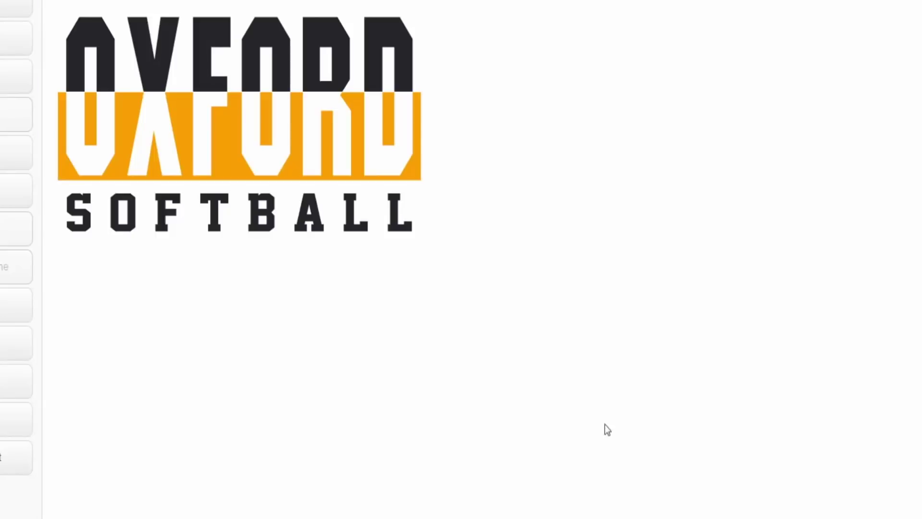
left_click_drag(526, 277, 529, 298)
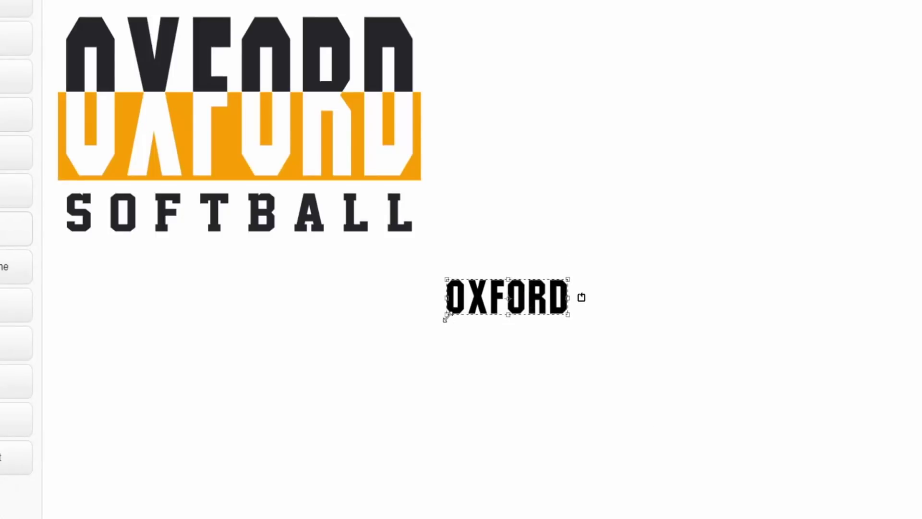
left_click_drag(446, 319, 243, 355)
left_click_drag(390, 331, 461, 335)
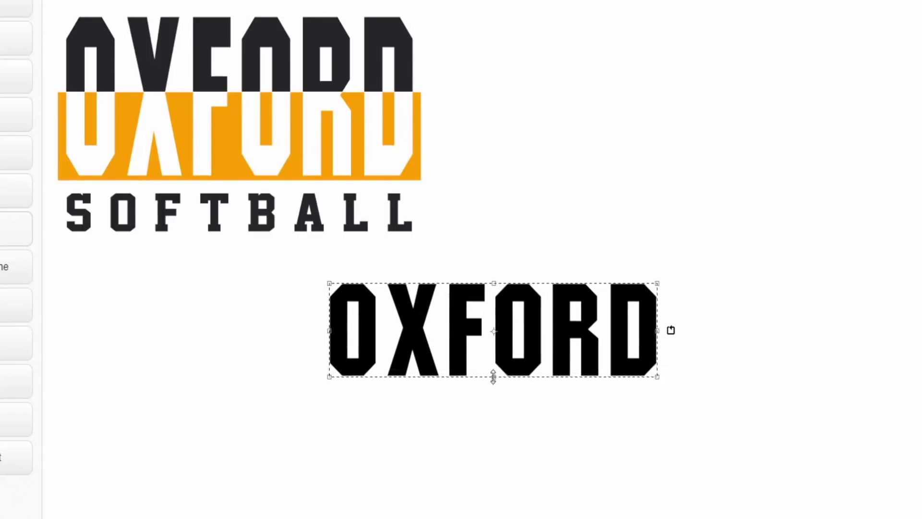
Stretch the OXFORD text taller using its bottom-middle handle
left_click_drag(493, 376, 494, 406)
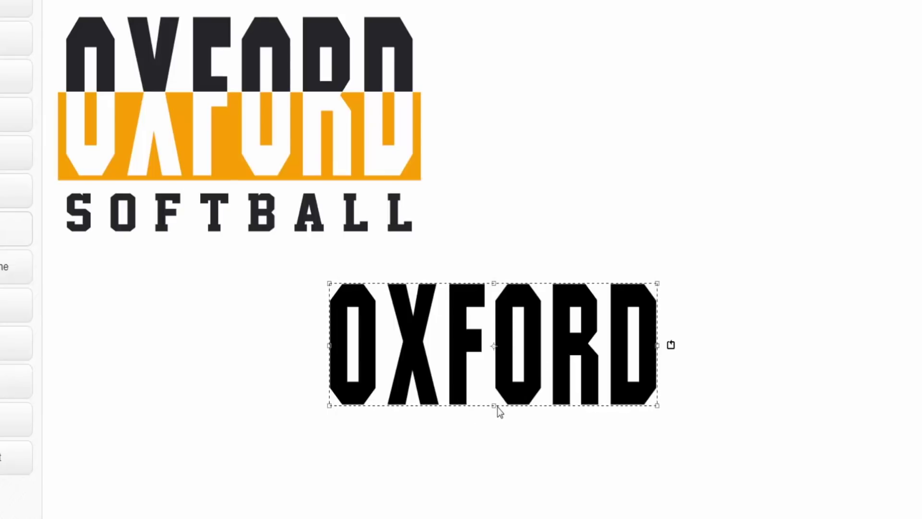
left_click_drag(497, 406, 496, 410)
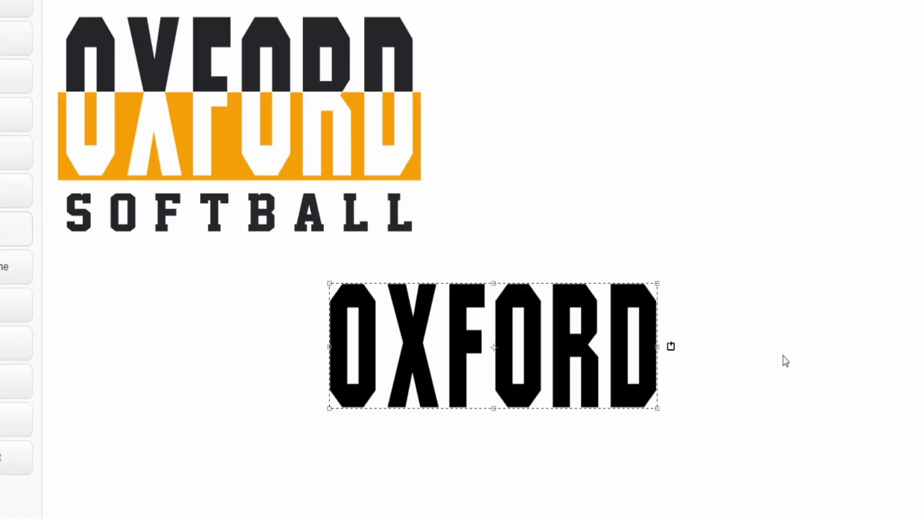
left_click(787, 361)
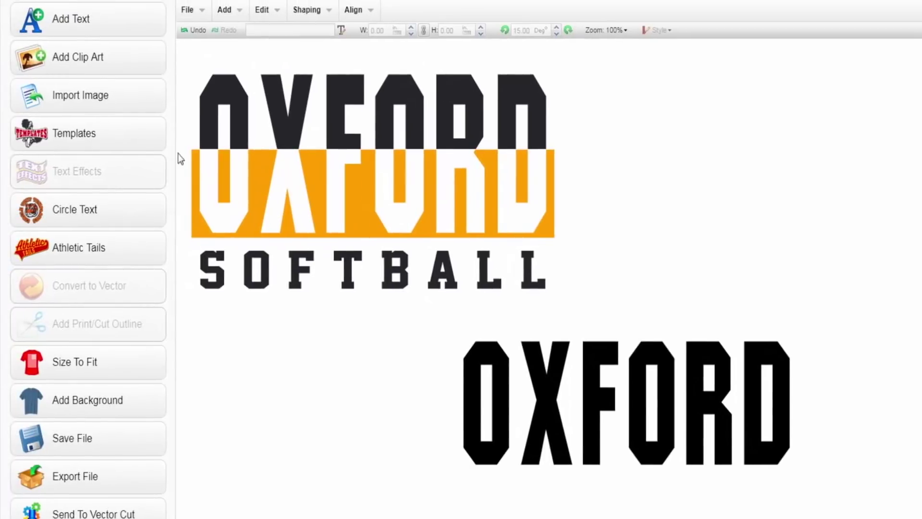
left_click(107, 66)
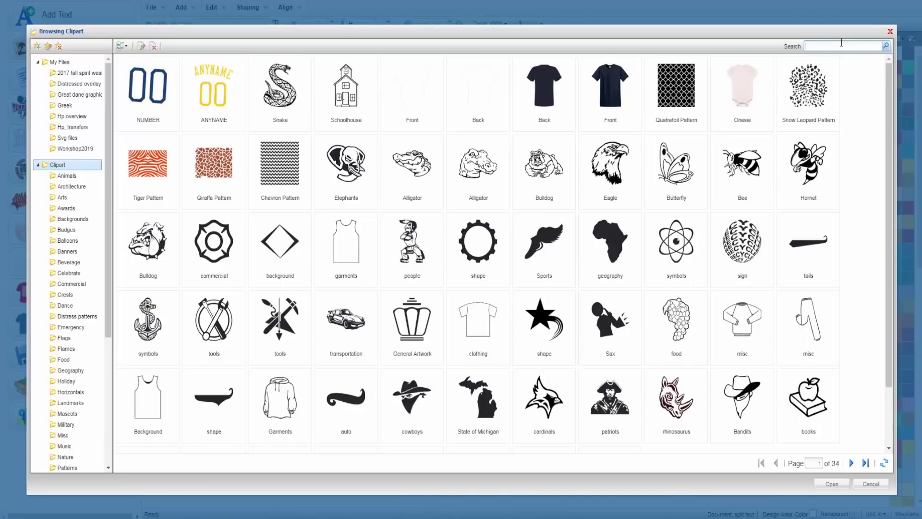
Search the clip art library for 'line'
type("line")
key("Return")
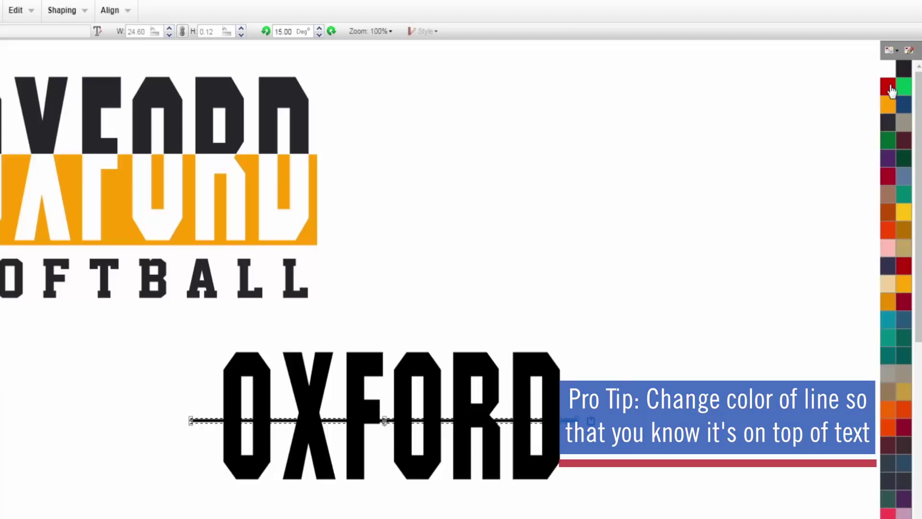
Colour the line red and select it together with the OXFORD text
left_click(888, 86)
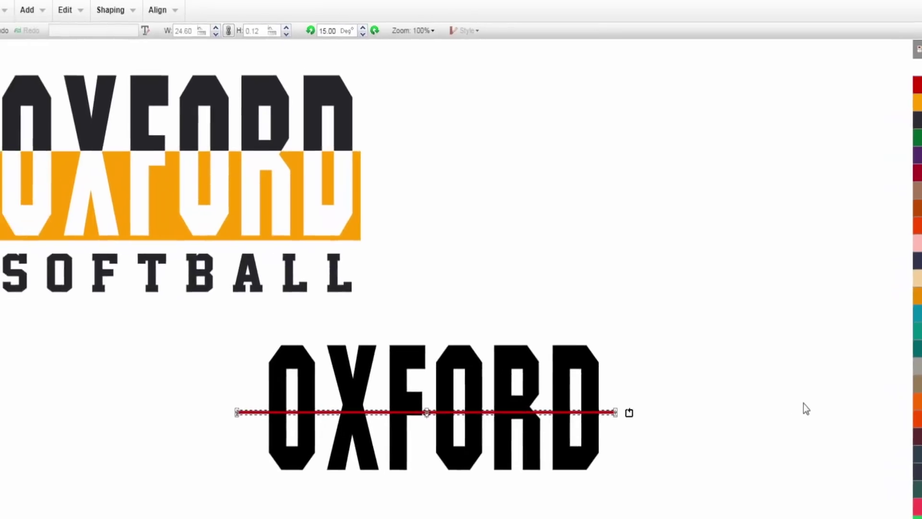
left_click_drag(767, 515, 263, 315)
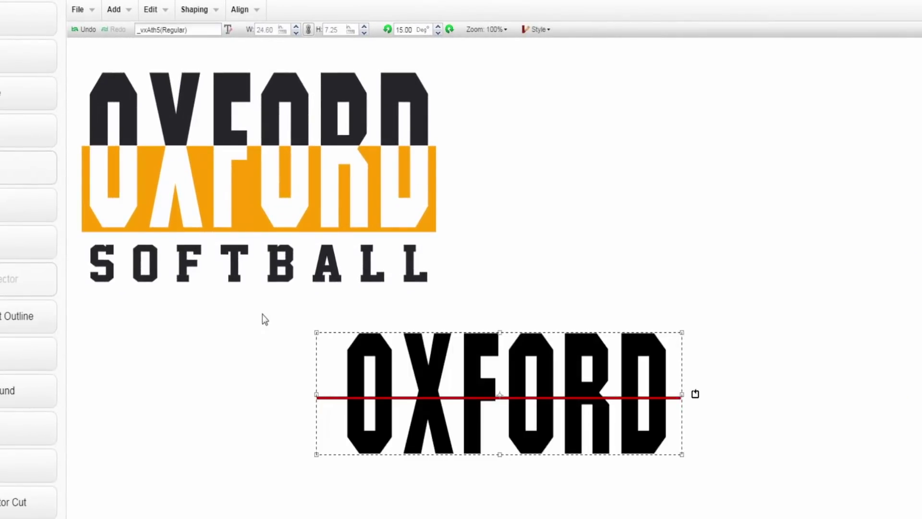
Align the red line and the OXFORD text with Center Middle
left_click(236, 14)
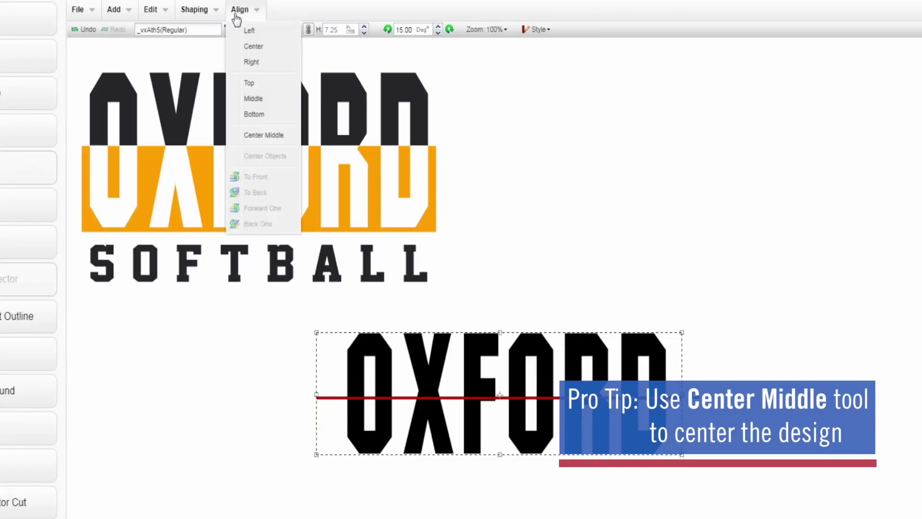
left_click(277, 134)
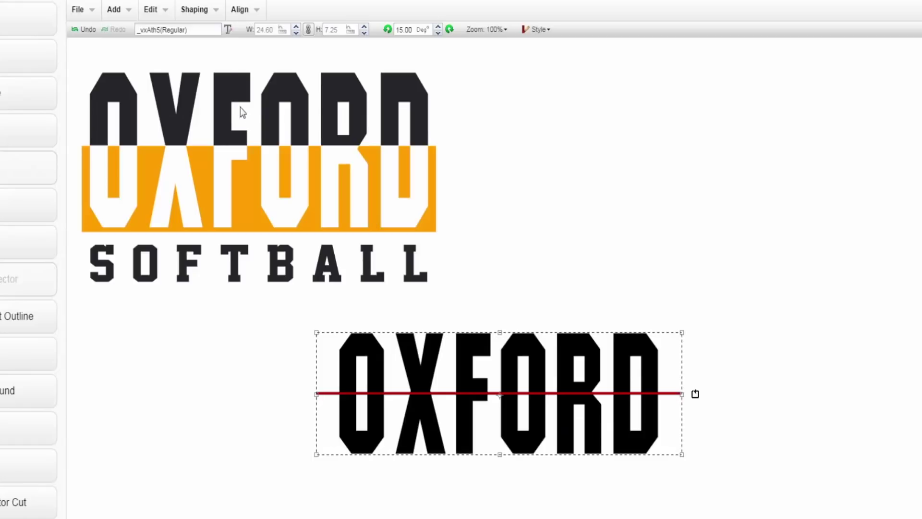
left_click(200, 17)
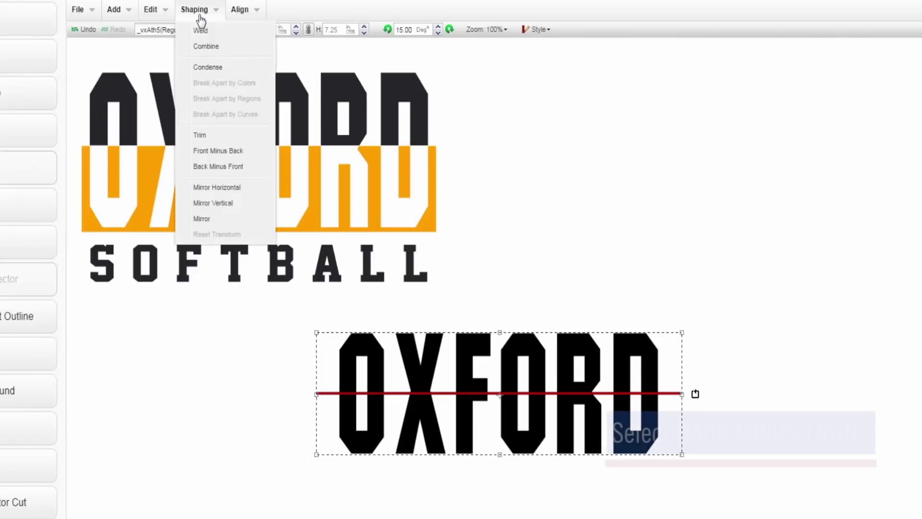
Cut the line out of OXFORD with Back Minus Front, moving the red line below
left_click(246, 174)
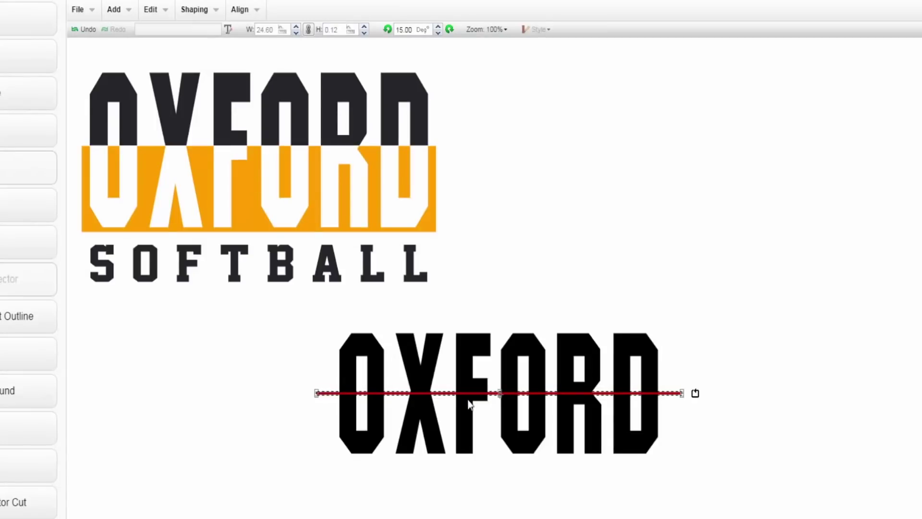
left_click_drag(490, 394, 493, 500)
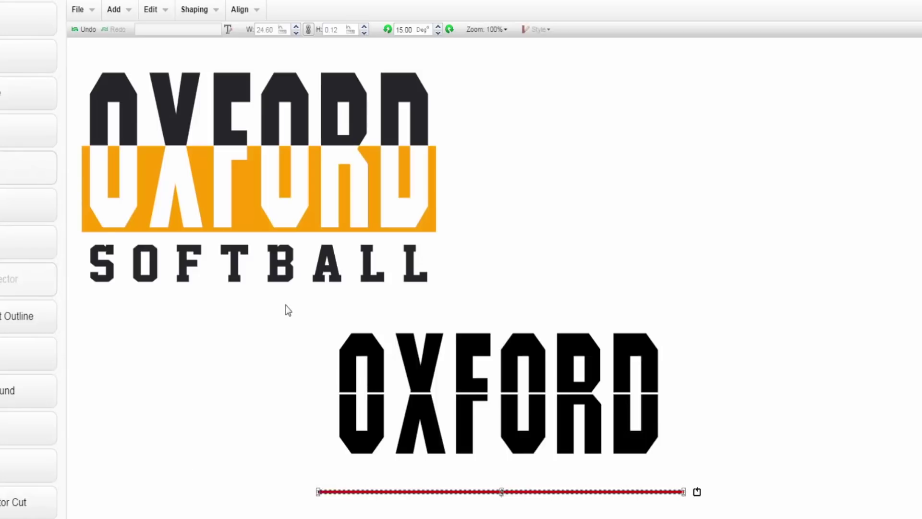
left_click_drag(285, 304, 693, 464)
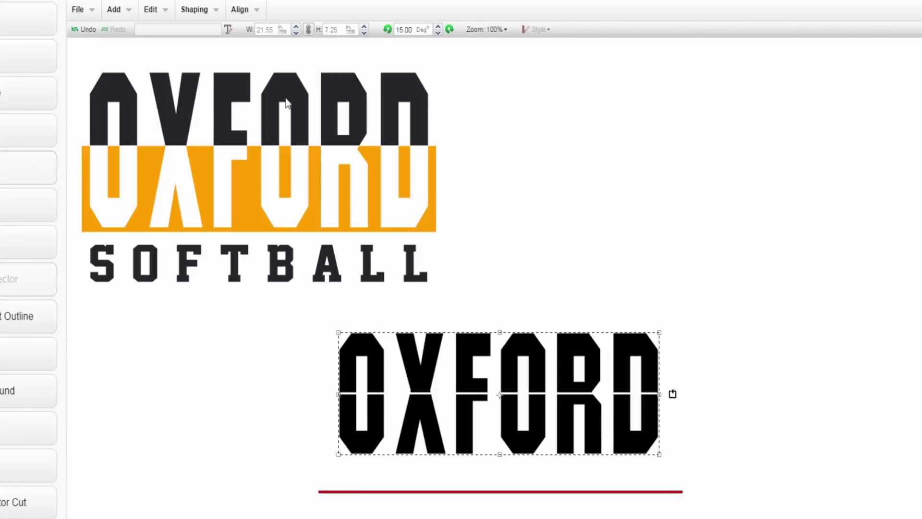
left_click(204, 19)
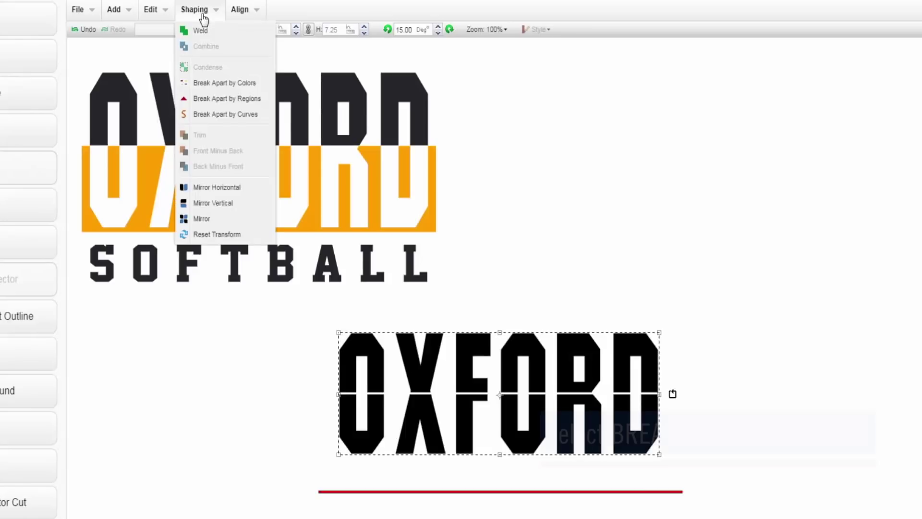
left_click(260, 99)
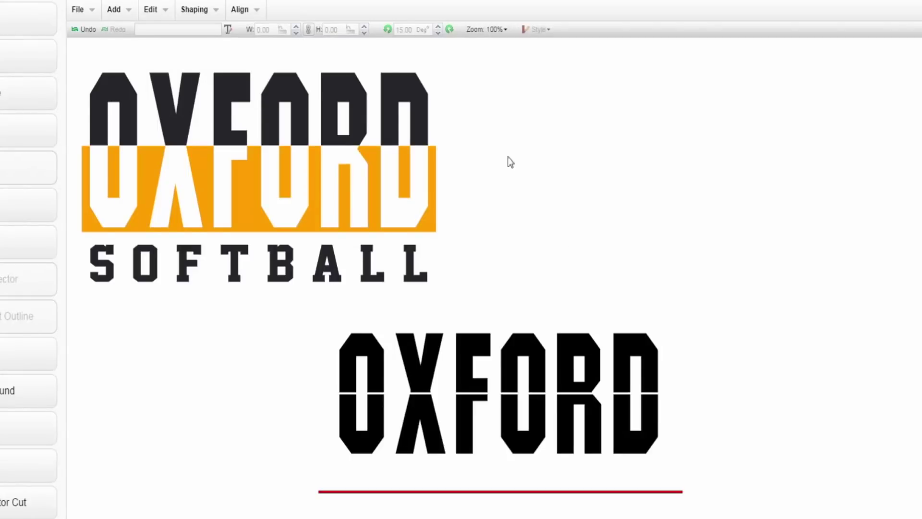
Select the six upper letter pieces of the split OXFORD
left_click_drag(284, 304, 699, 414)
left_click(584, 342)
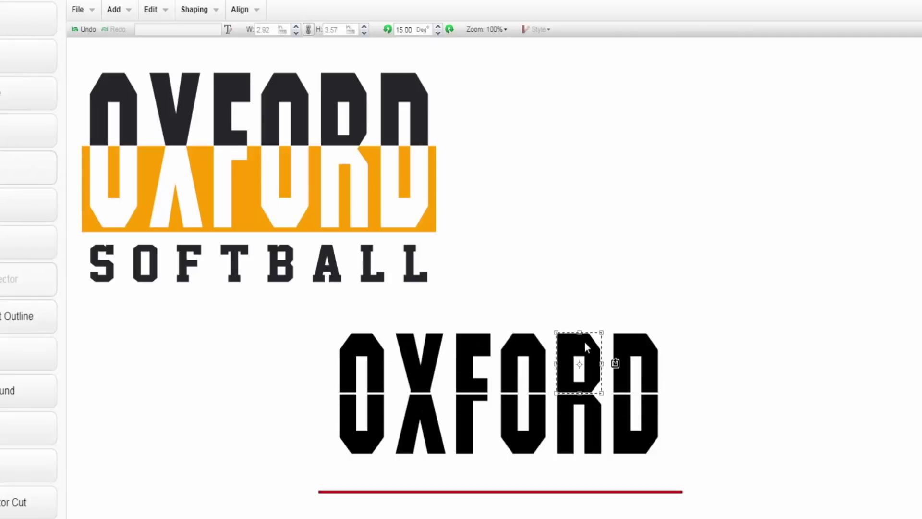
left_click(531, 350)
left_click(621, 360)
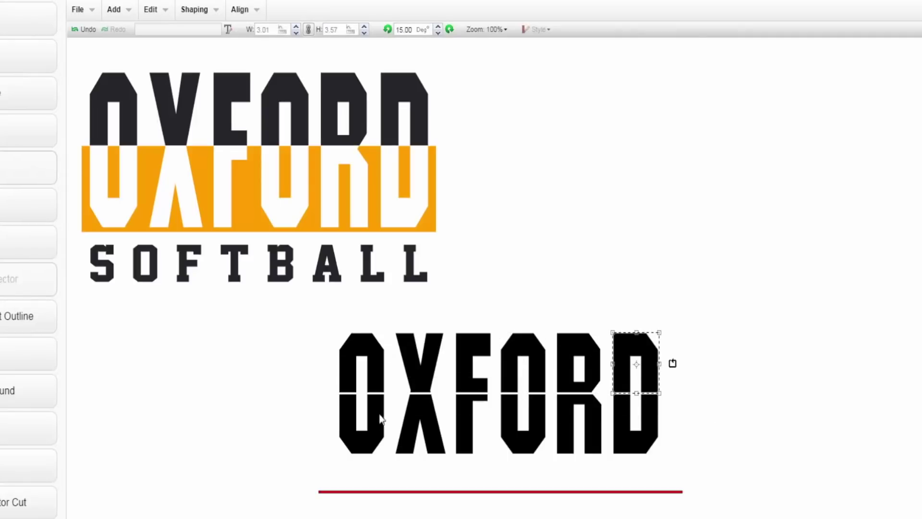
left_click_drag(289, 310, 705, 407)
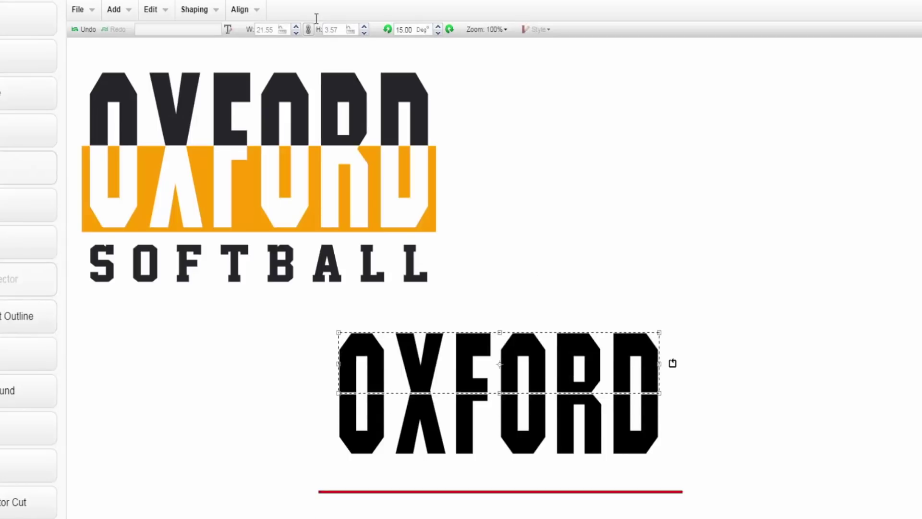
Condense the top half, then the bottom half, of the lower OXFORD into single shapes
left_click(201, 12)
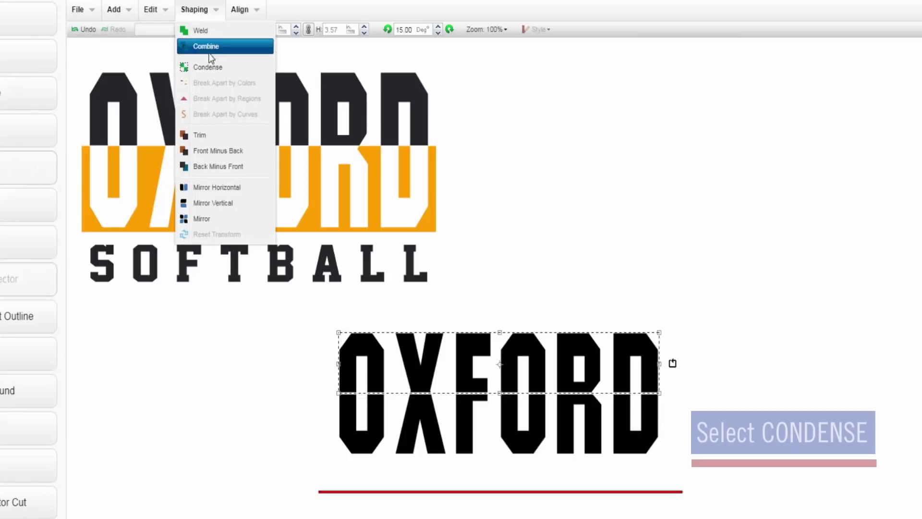
left_click(210, 66)
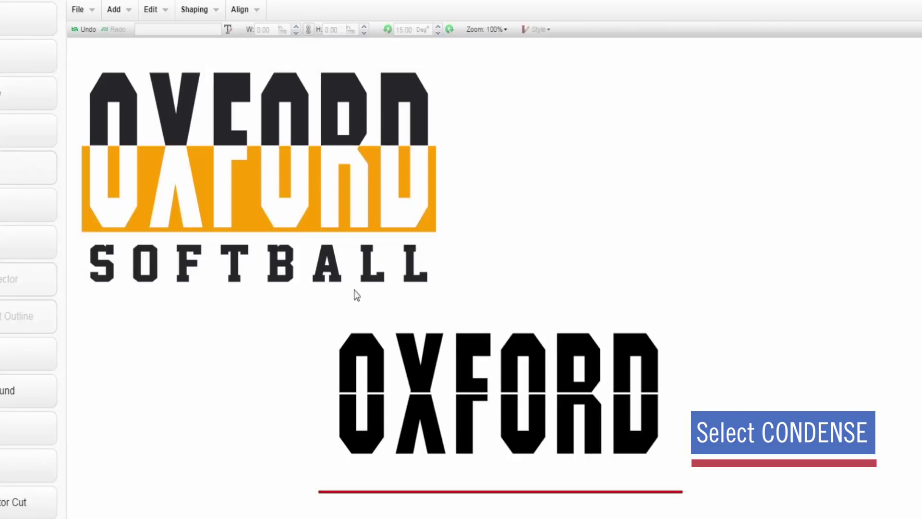
left_click_drag(311, 382, 697, 477)
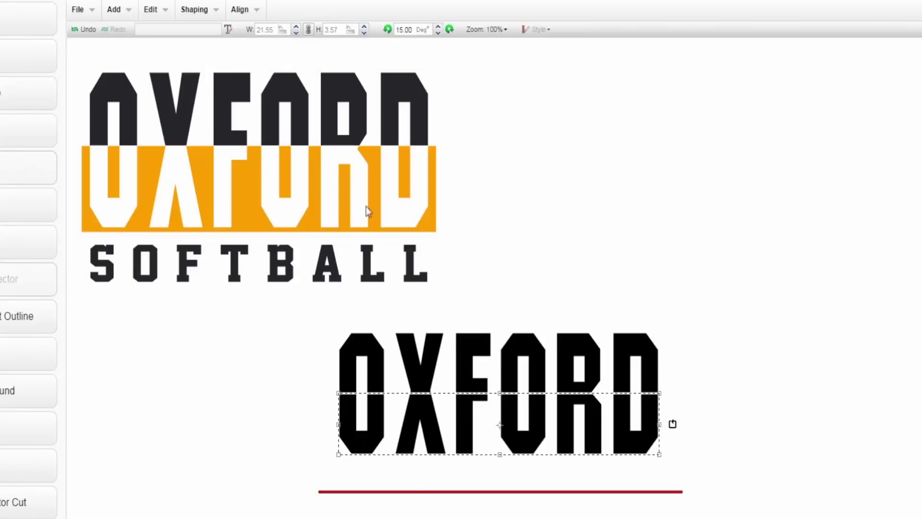
left_click(192, 11)
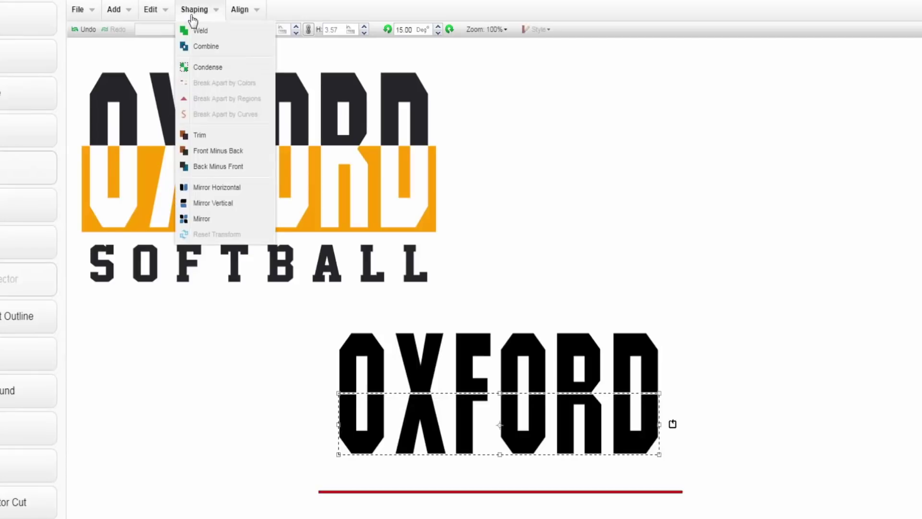
left_click(209, 69)
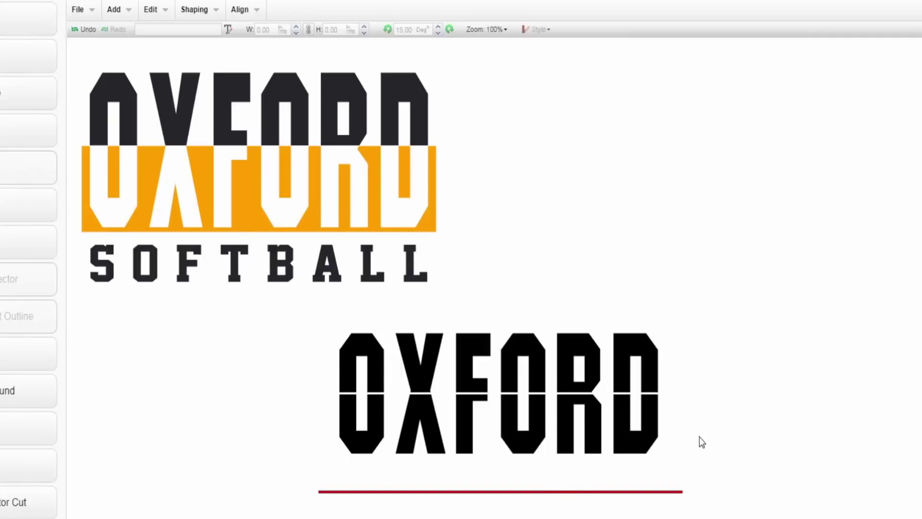
Fill the bottom half of the lower OXFORD with orange, keeping the top half black
left_click(491, 381)
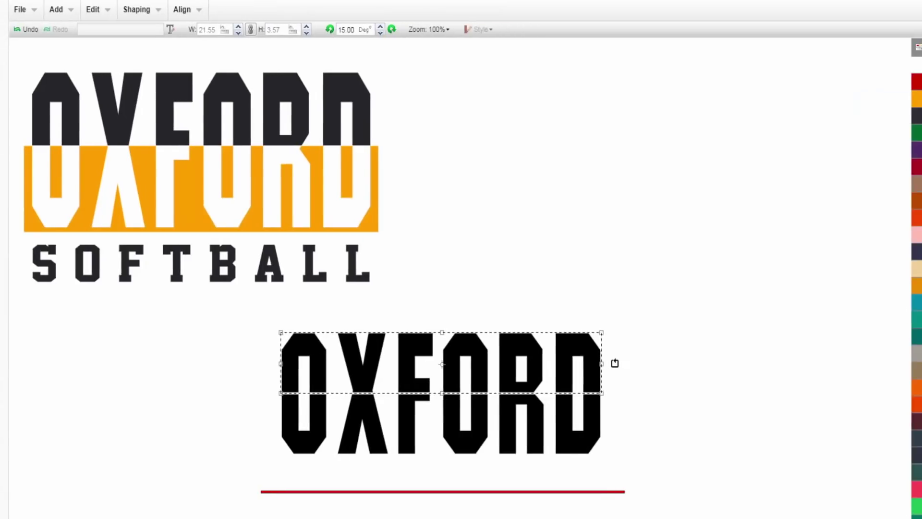
left_click(543, 411)
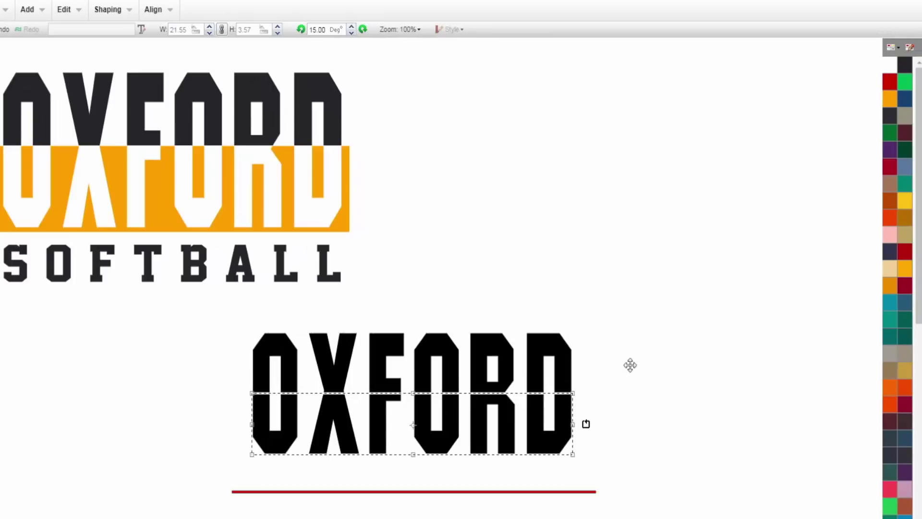
left_click(889, 105)
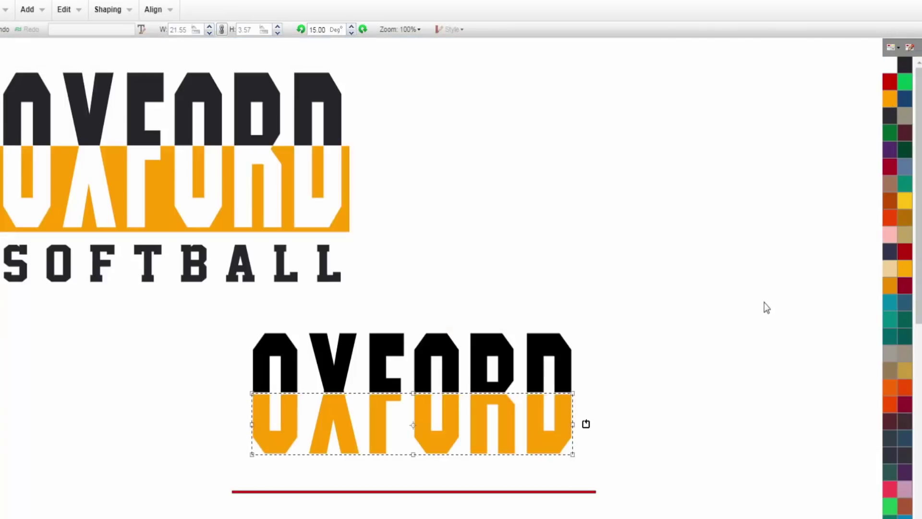
left_click(633, 277)
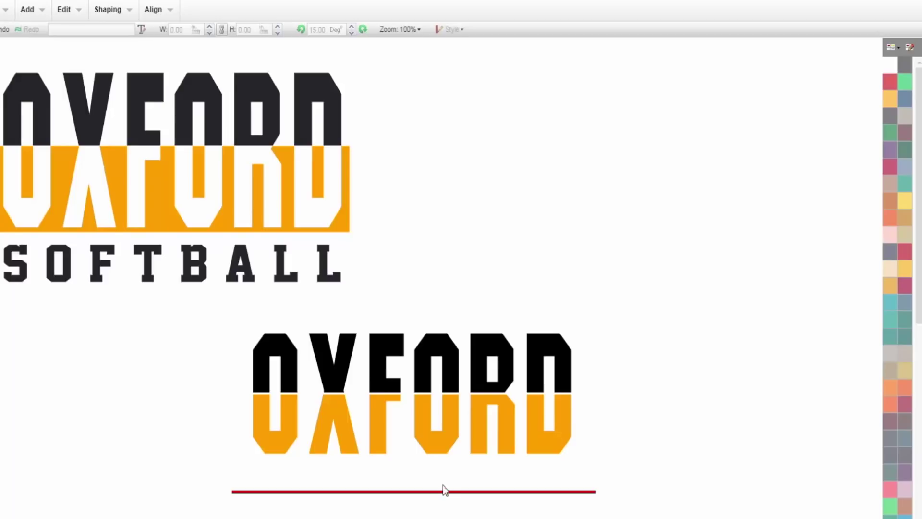
Reshape the red line into a rectangle behind the orange lower letters and centre both together
left_click_drag(372, 360, 236, 359)
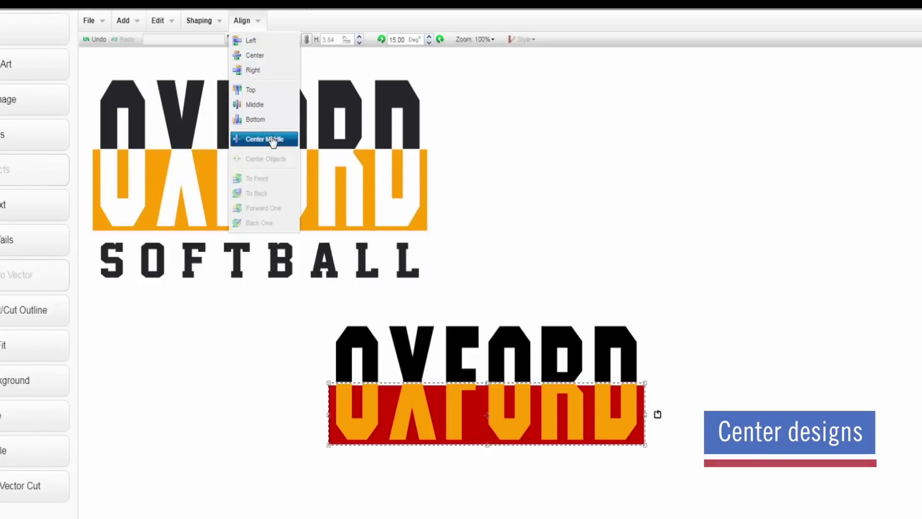
left_click(257, 59)
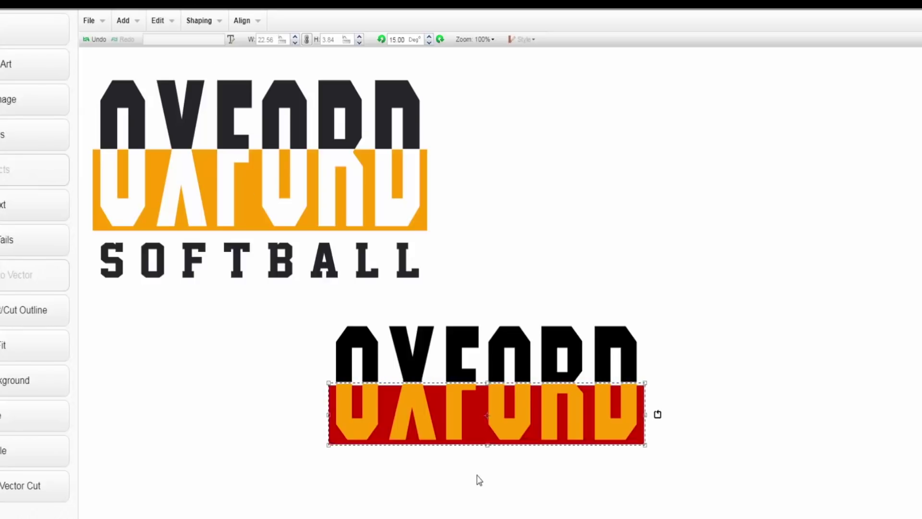
Apply Shaping > Back Minus Front to the red rectangle and orange OXFORD letters
left_click(199, 25)
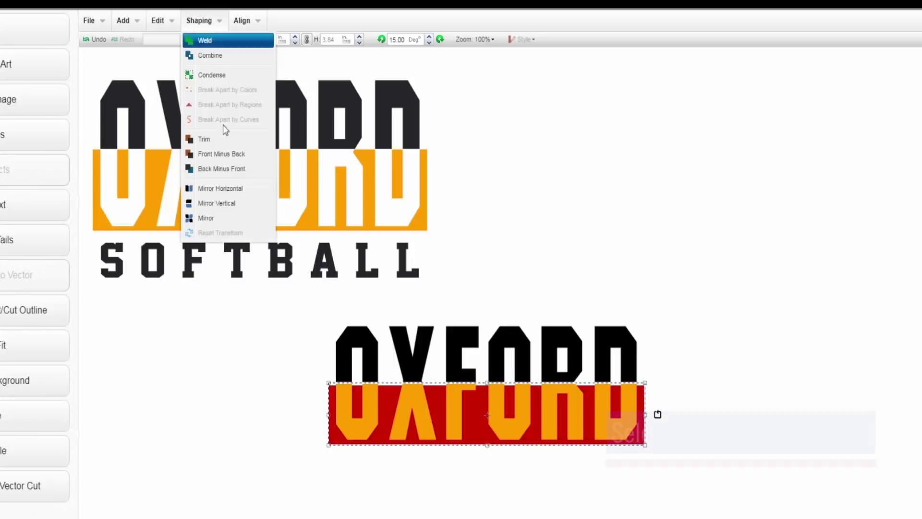
left_click(235, 169)
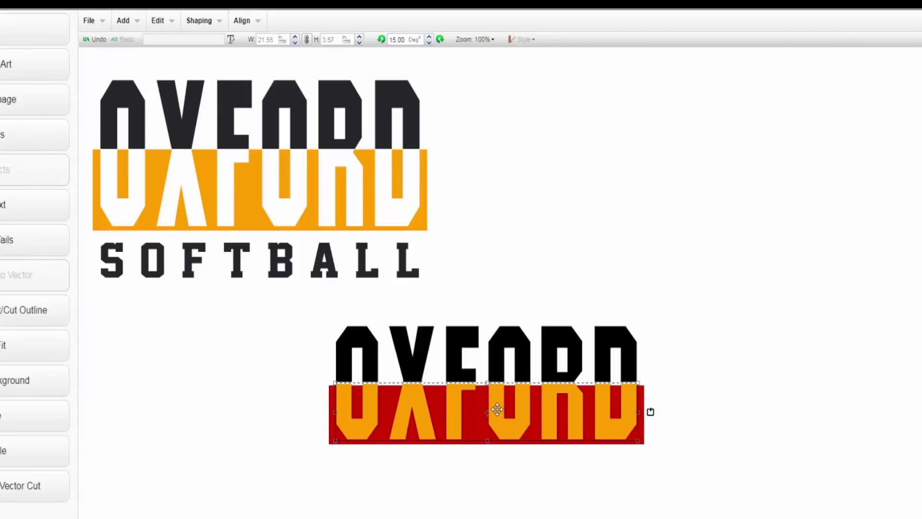
Delete the leftover orange letters and nudge the black top half slightly down onto the red band
left_click_drag(497, 428, 368, 518)
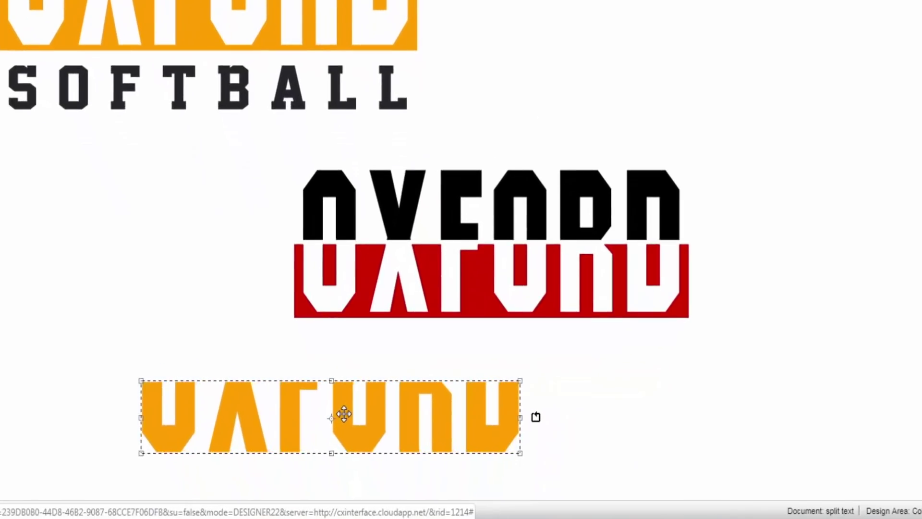
key("Delete")
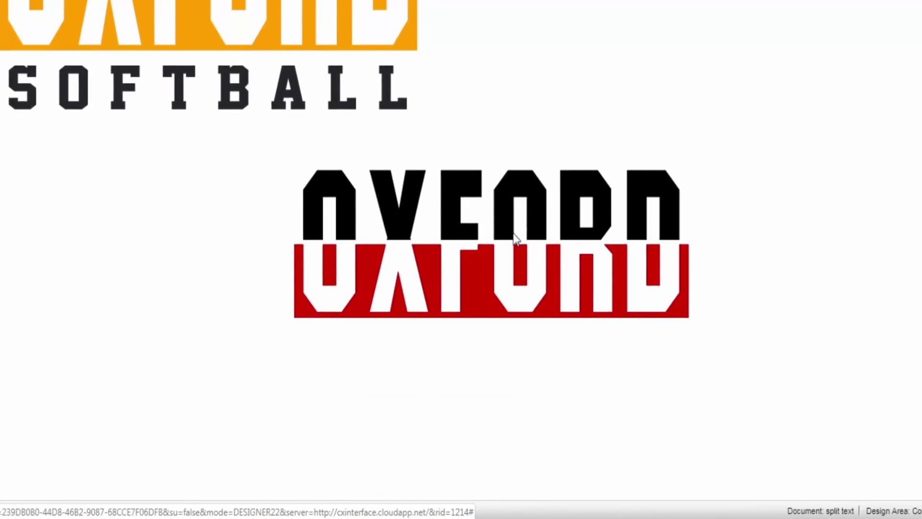
left_click(491, 223)
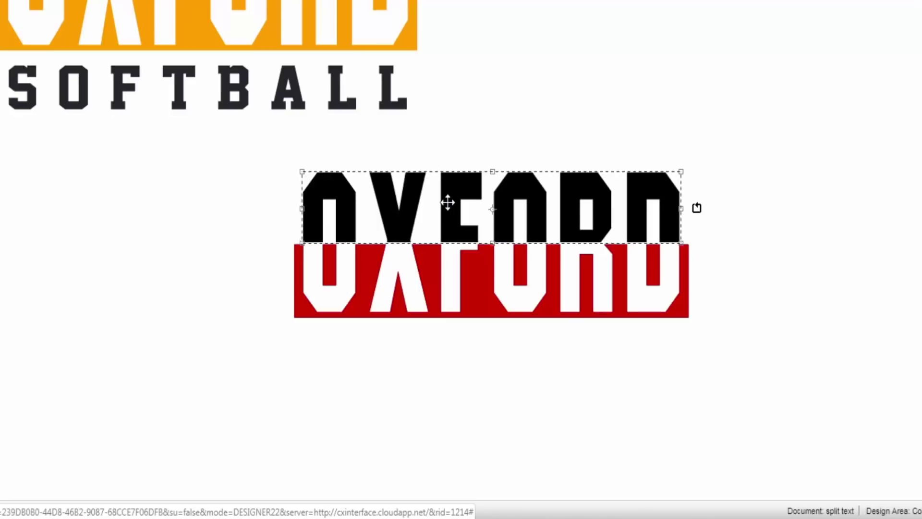
left_click_drag(448, 202, 448, 204)
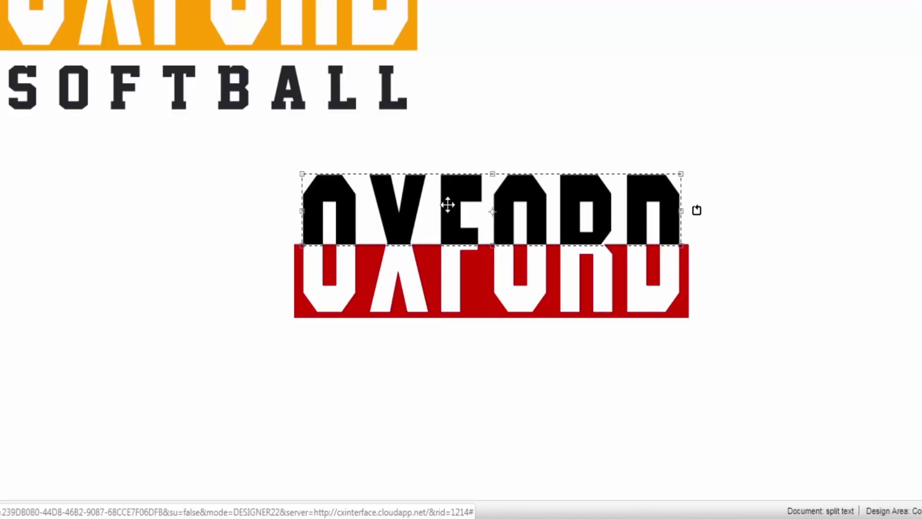
left_click(803, 163)
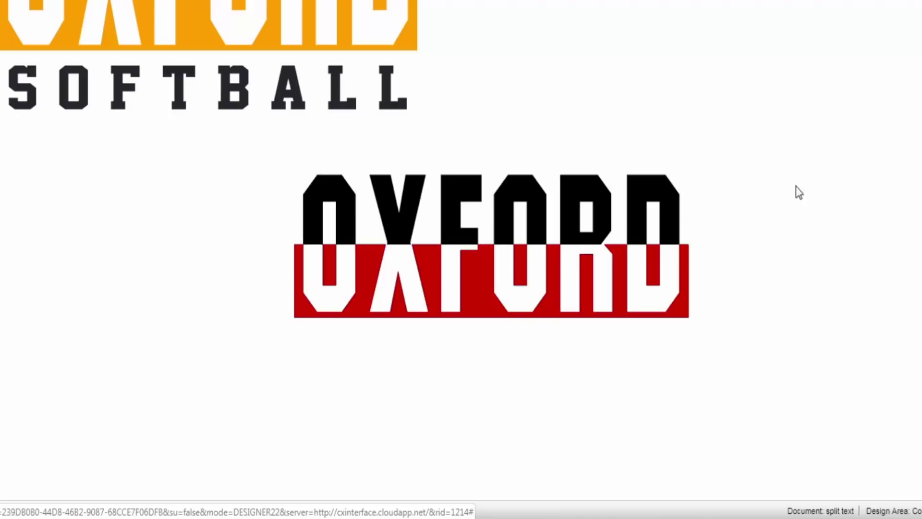
left_click(552, 305)
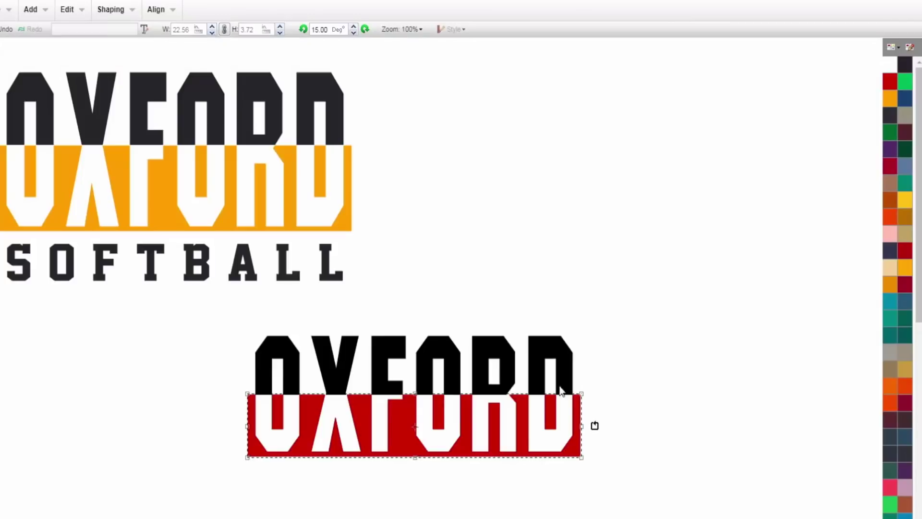
Fill the knocked-out band orange and the black top OXFORD half navy
left_click(531, 377)
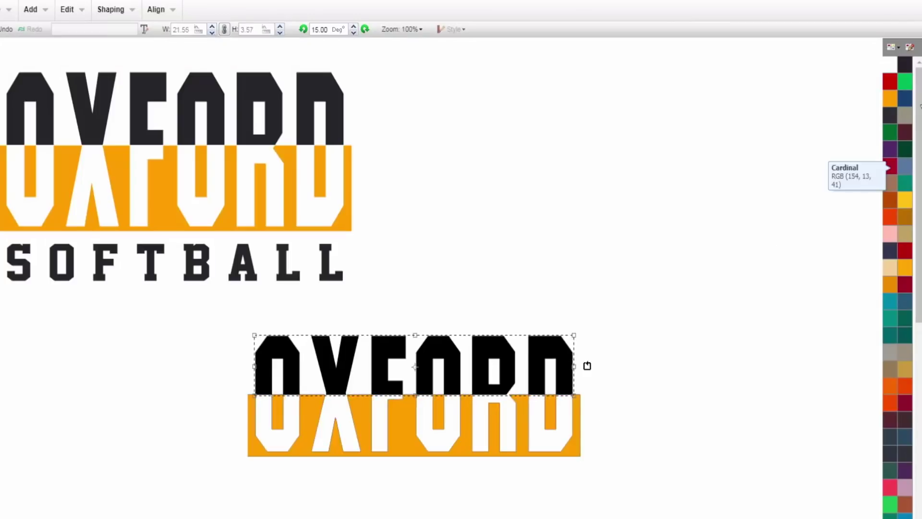
left_click(905, 100)
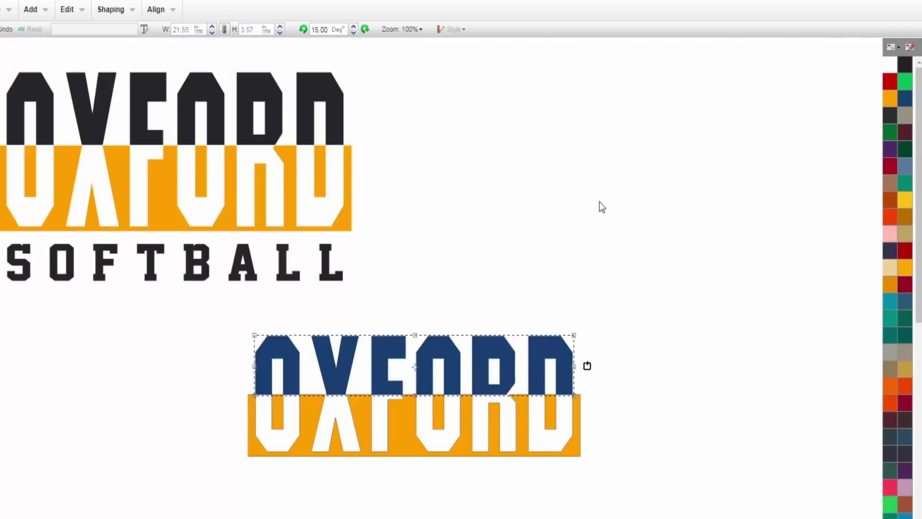
left_click(76, 394)
left_click(318, 274)
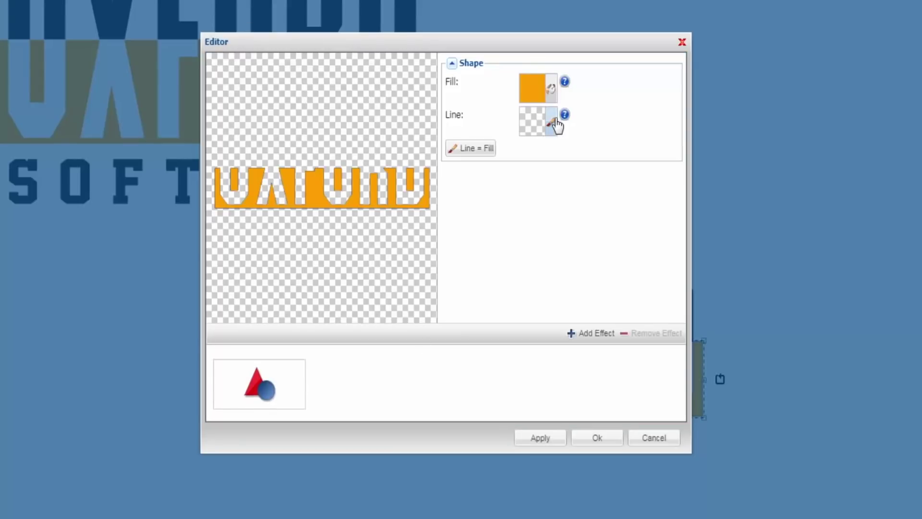
Set the orange band's outline transparency to minimum in Line Options and confirm
left_click(555, 123)
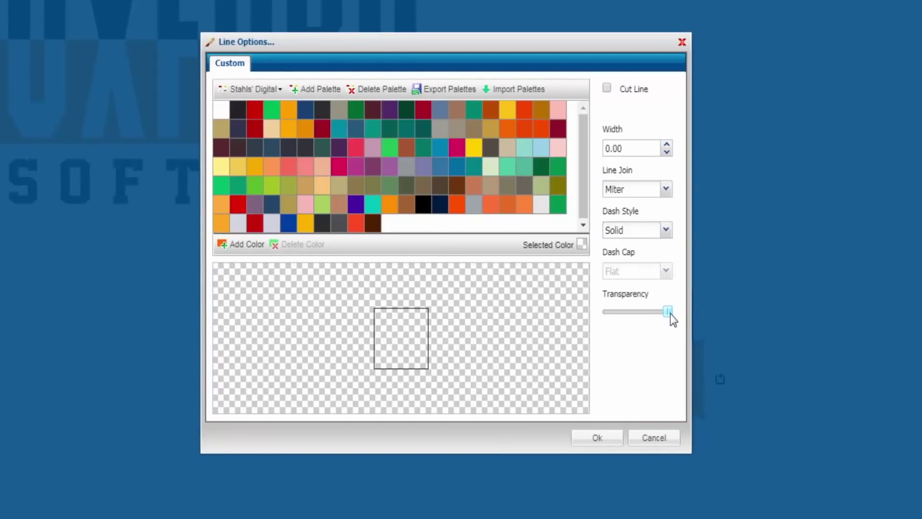
left_click_drag(610, 312, 583, 313)
left_click(597, 438)
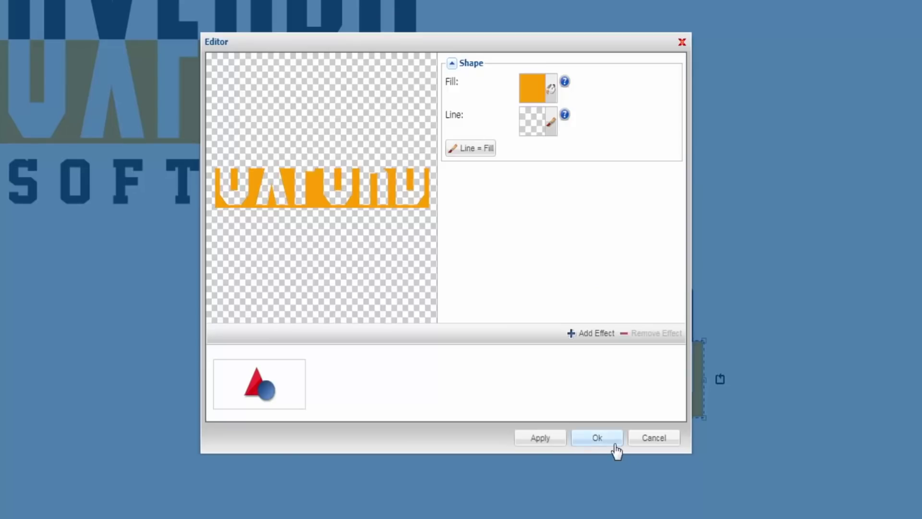